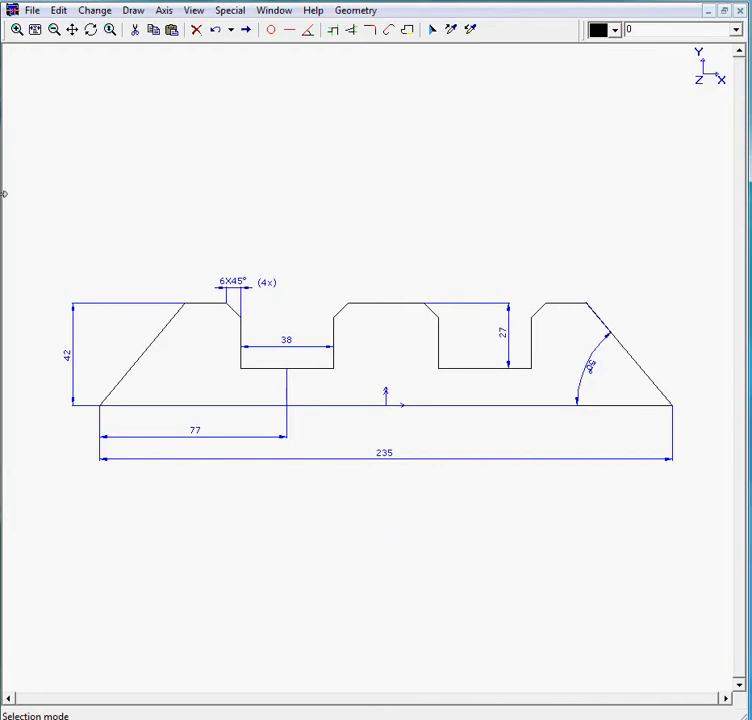
Step: Select all entities and delete the existing dimensioned trapezoidal profile
{"action": "left_click", "coordinate": [230, 11]}
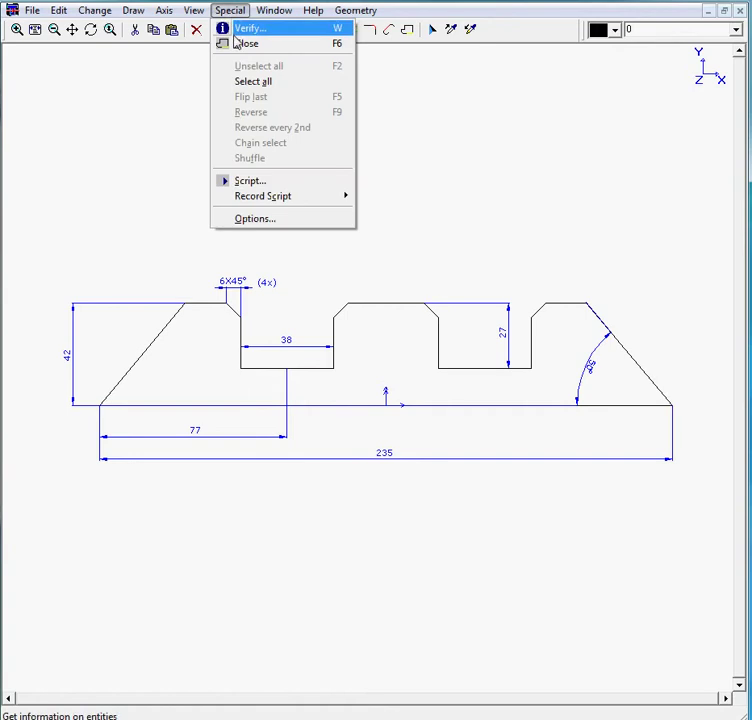
{"action": "left_click", "coordinate": [257, 82]}
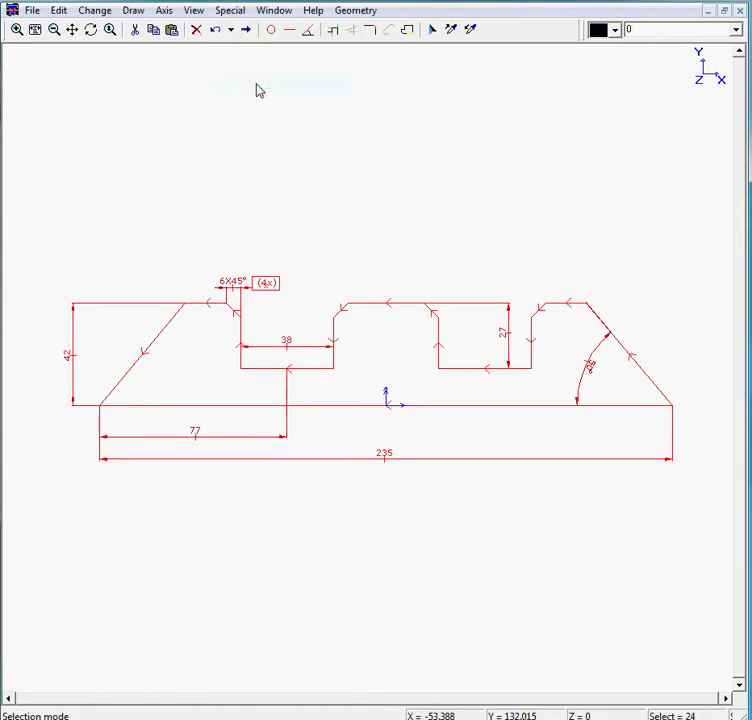
{"action": "left_click", "coordinate": [197, 30]}
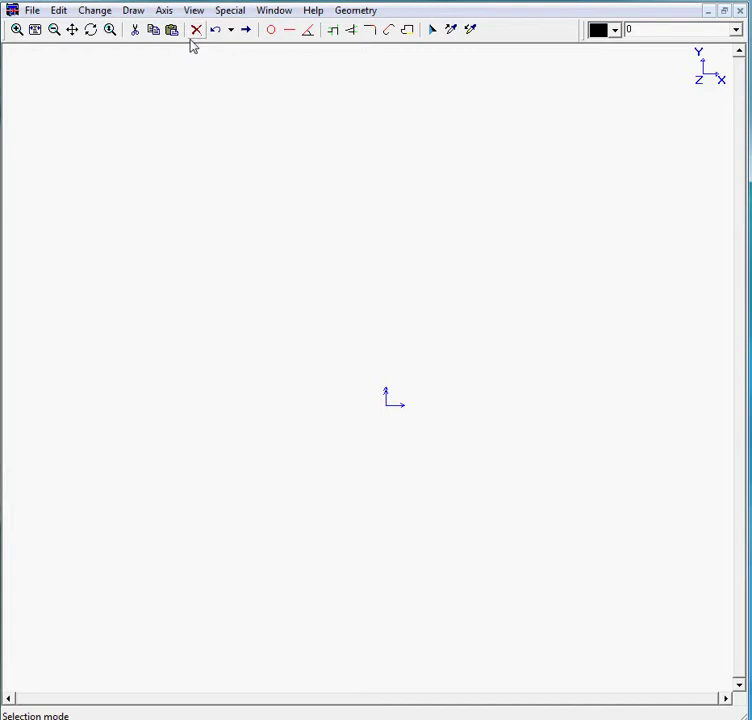
Step: Draw the base line along the X axis from the origin to X = -235/2 (-117.5)
{"action": "left_click", "coordinate": [290, 31]}
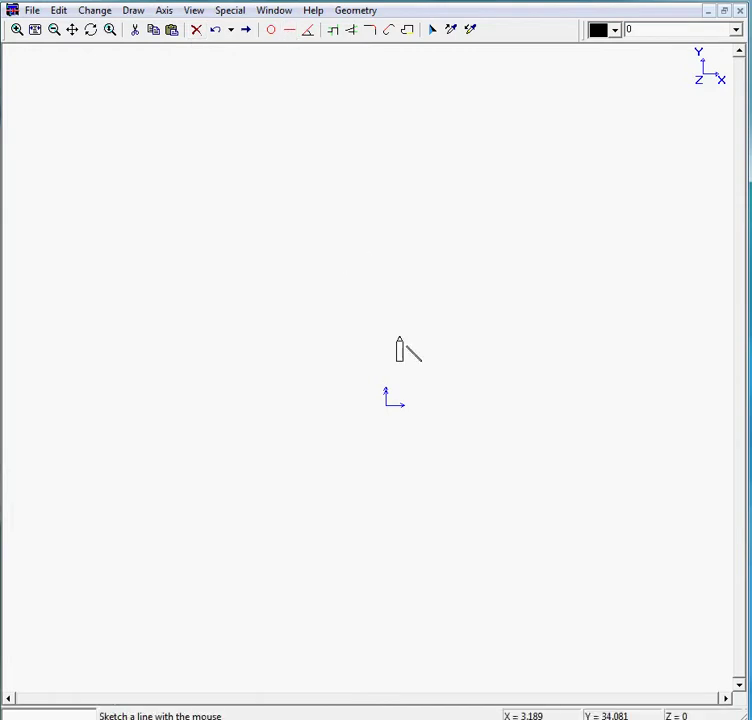
{"action": "left_click", "coordinate": [382, 400]}
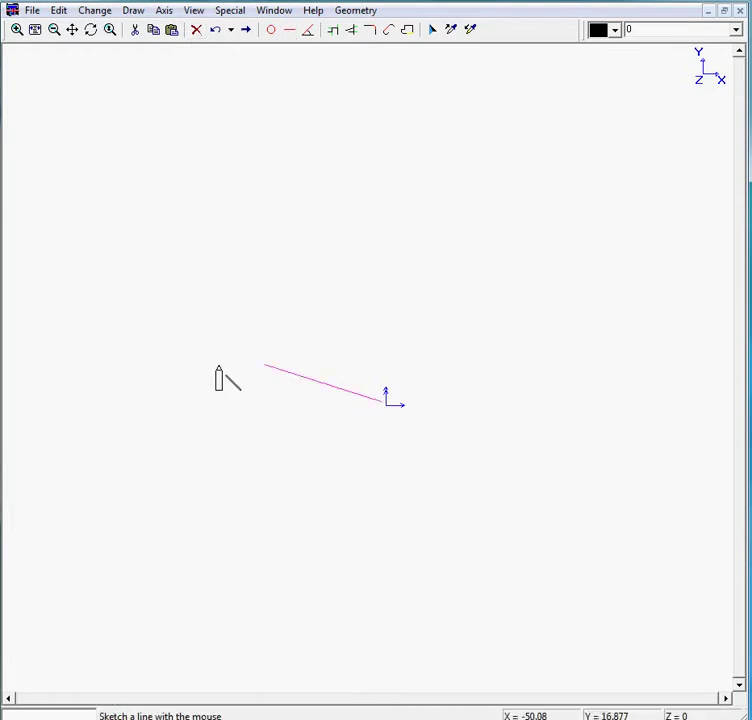
{"action": "left_click", "coordinate": [117, 398]}
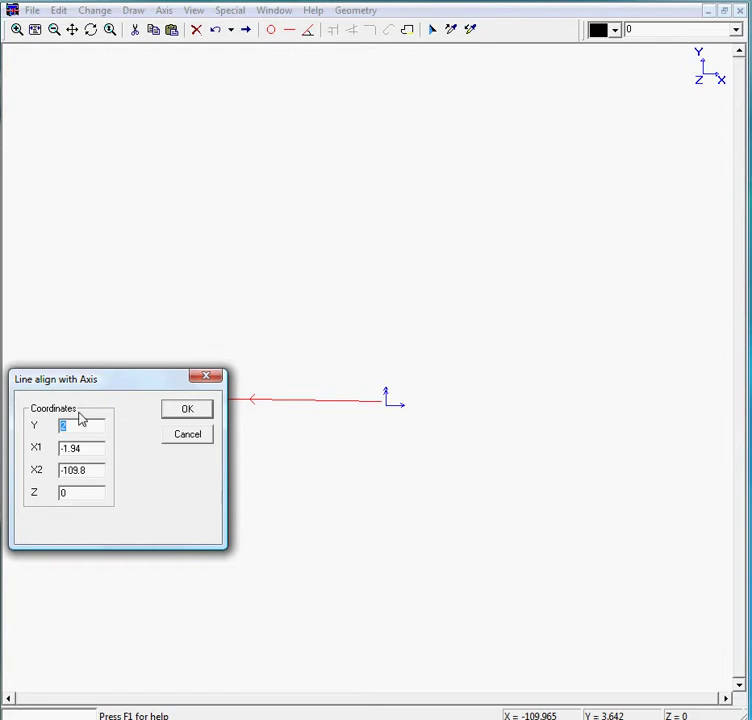
{"action": "type", "text": "0"}
{"action": "key", "text": "Tab"}
{"action": "type", "text": "0"}
{"action": "left_click_drag", "start_coordinate": [94, 470], "coordinate": [60, 470]}
{"action": "type", "text": "-235/2"}
{"action": "key", "text": "alt+Tab"}
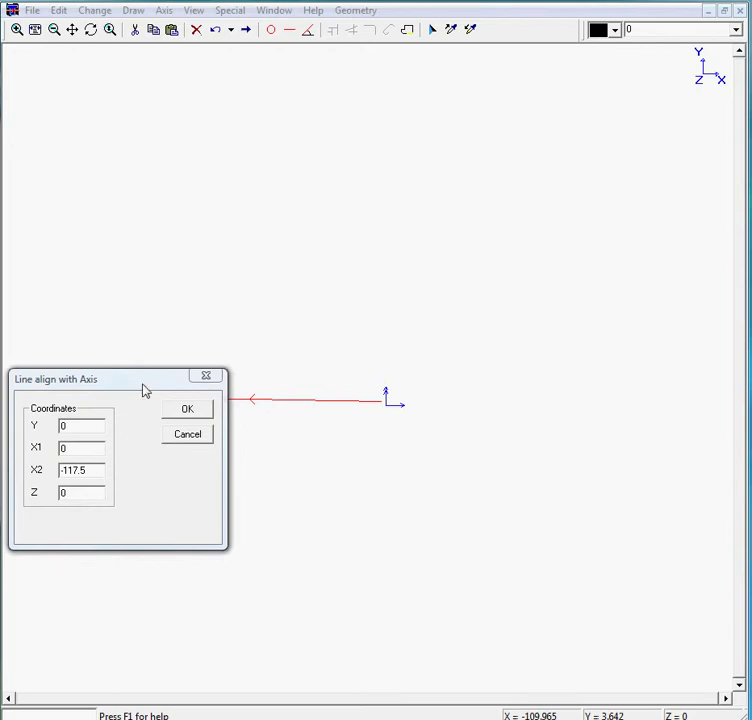
{"action": "left_click", "coordinate": [169, 418]}
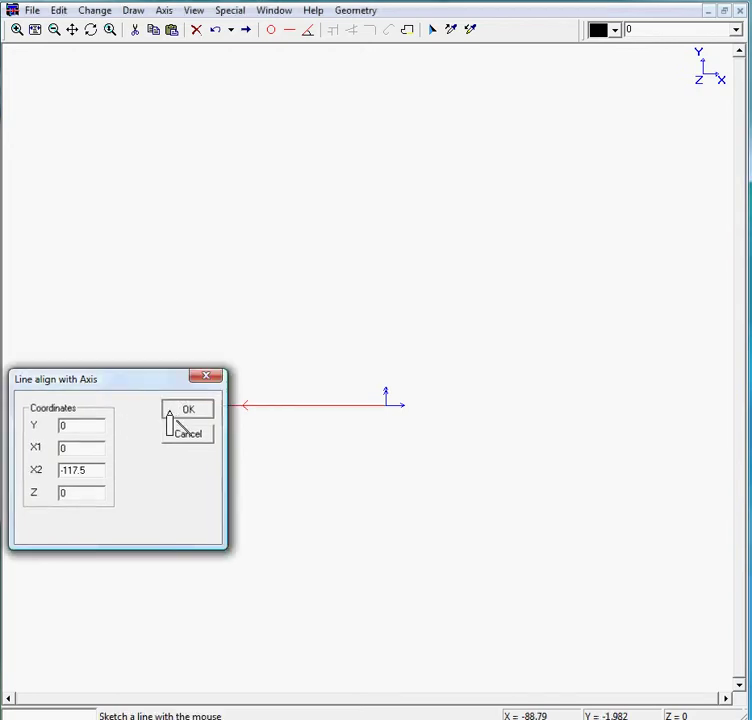
{"action": "left_click", "coordinate": [172, 418]}
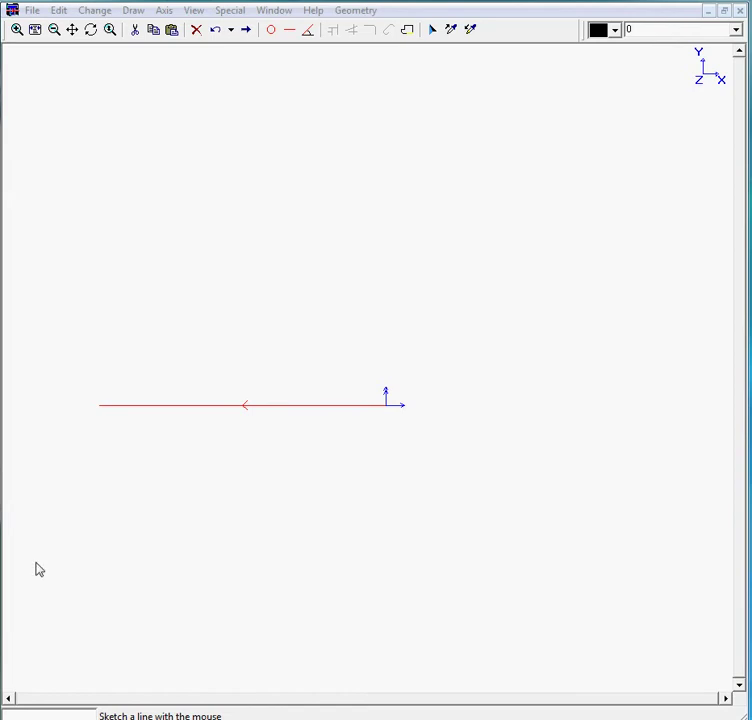
Step: Add a 50° slanted line, length 40, rising from the base's left end
{"action": "left_click", "coordinate": [311, 31]}
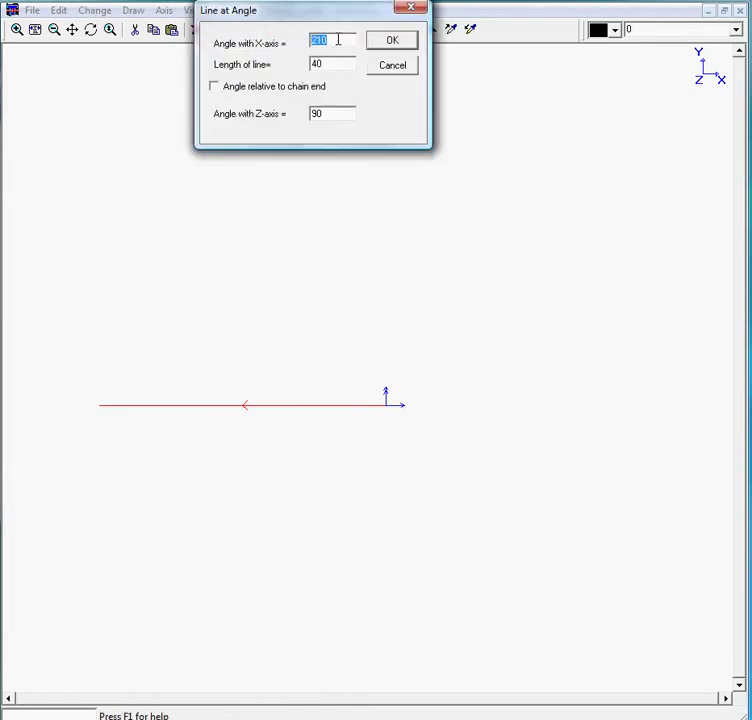
{"action": "type", "text": "50"}
{"action": "left_click", "coordinate": [381, 45]}
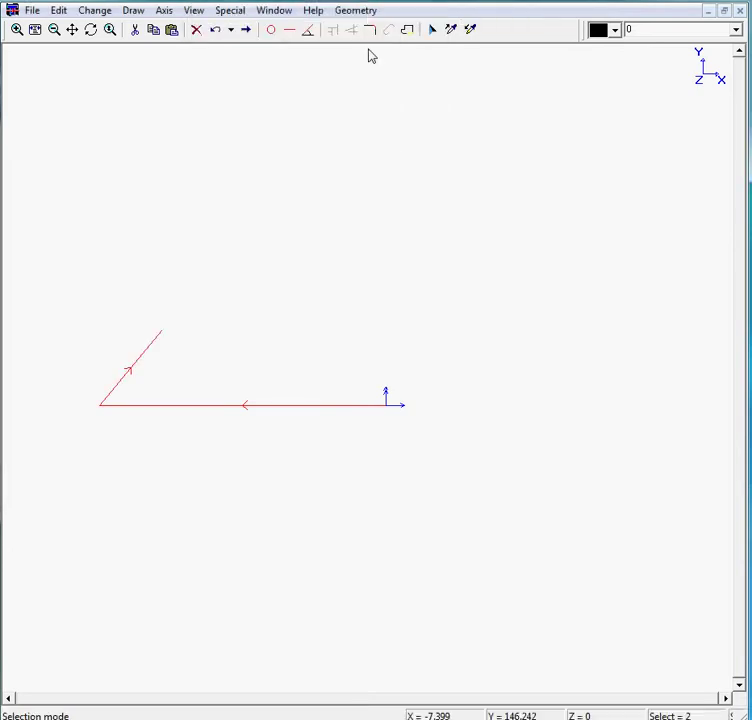
Step: Draw a horizontal top line at Y = 42
{"action": "left_click", "coordinate": [290, 30]}
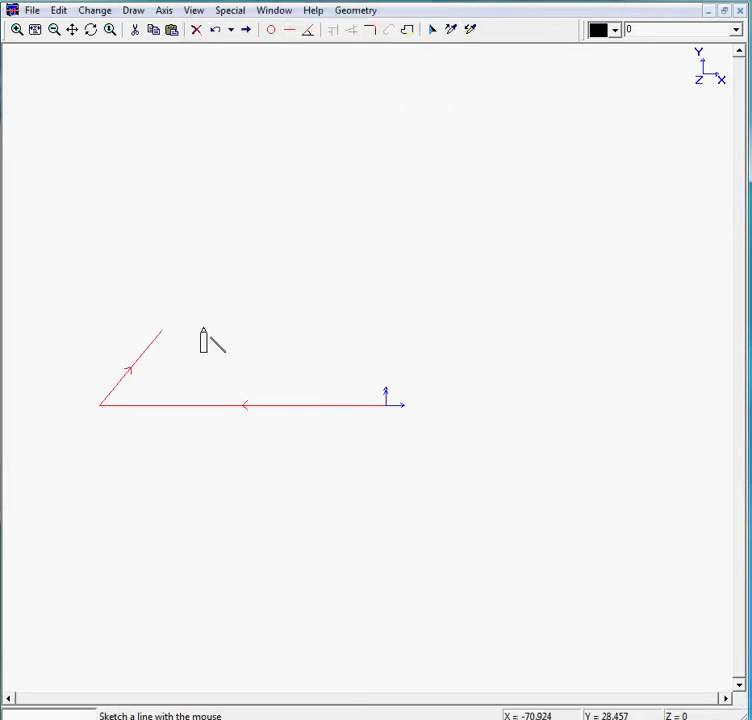
{"action": "mouse_move", "coordinate": [155, 302]}
{"action": "left_mouse_down"}
{"action": "mouse_move", "coordinate": [247, 303]}
{"action": "mouse_move", "coordinate": [344, 370]}
{"action": "mouse_move", "coordinate": [226, 469]}
{"action": "mouse_move", "coordinate": [213, 465]}
{"action": "left_mouse_up"}
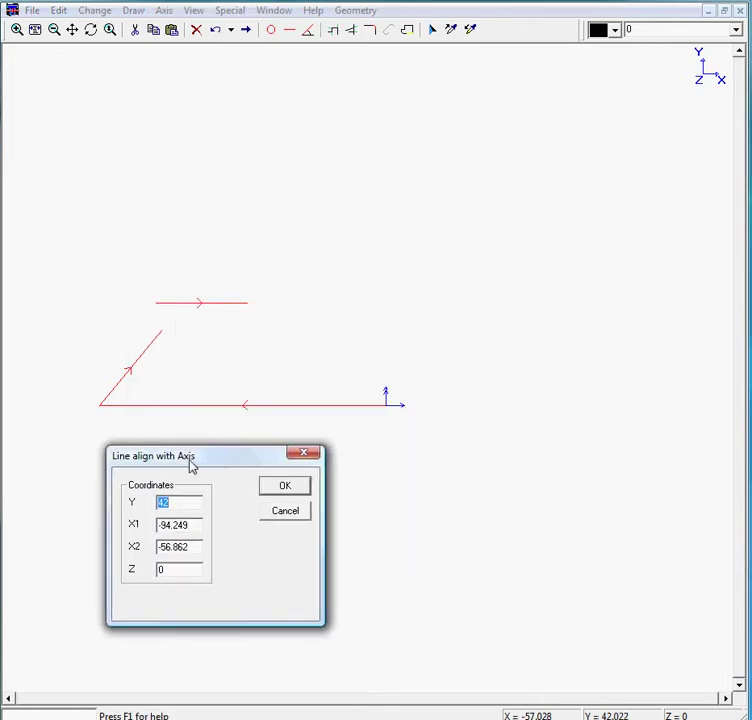
{"action": "type", "text": "42"}
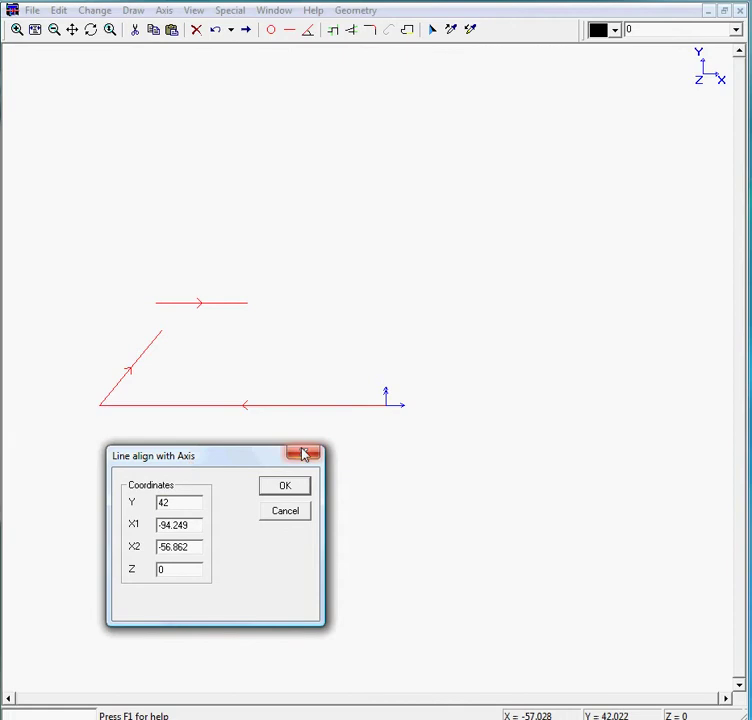
{"action": "left_click", "coordinate": [281, 490]}
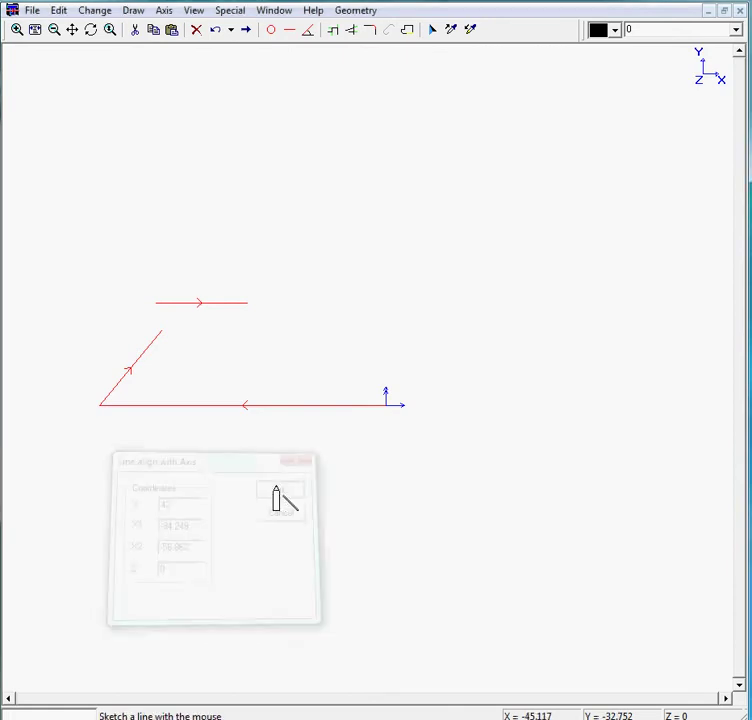
Step: Corner the slanted side with the top line, then add a vertical wall at X = -59.5 down to Y = 15
{"action": "left_click", "coordinate": [338, 32]}
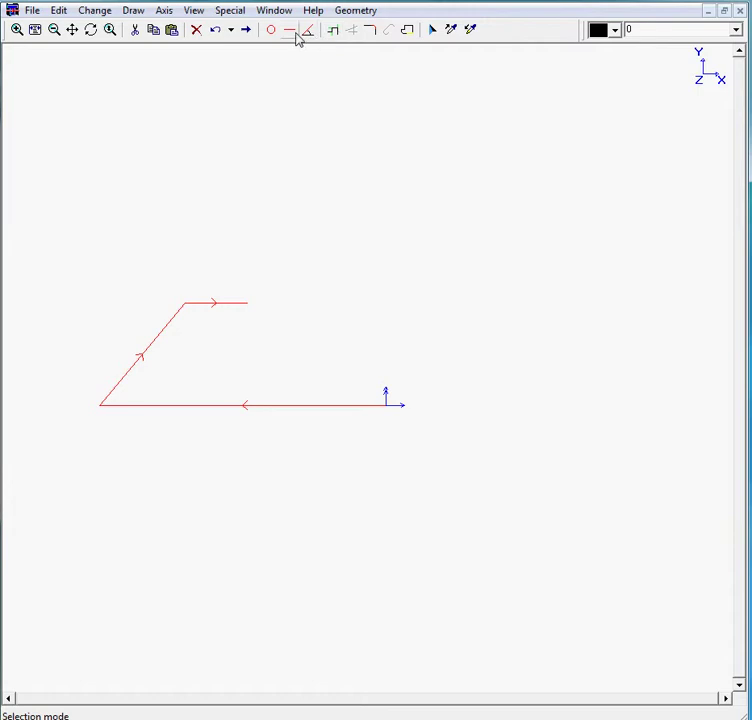
{"action": "left_click", "coordinate": [296, 35]}
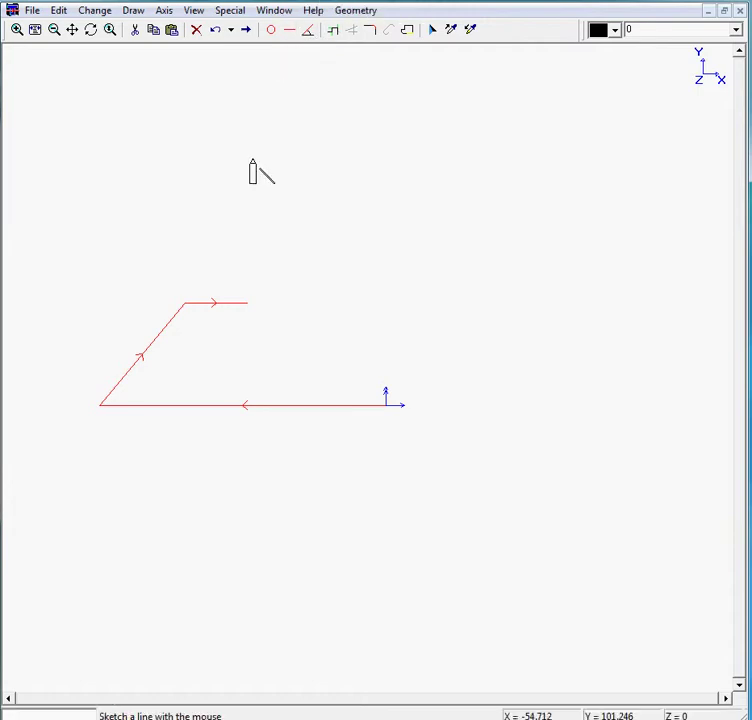
{"action": "left_click_drag", "start_coordinate": [247, 257], "coordinate": [247, 343]}
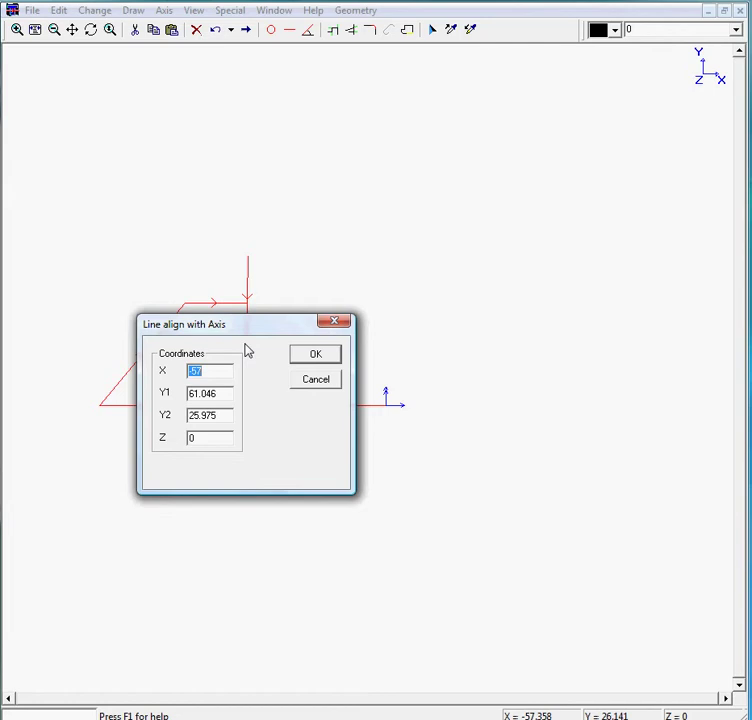
{"action": "type", "text": "-117.5+77-"}
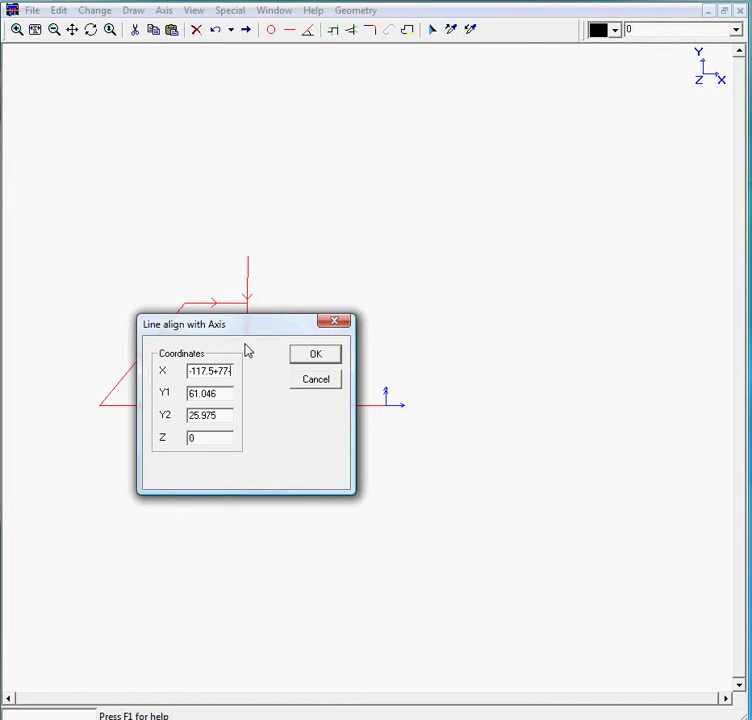
{"action": "type", "text": "19"}
{"action": "key", "text": "Tab"}
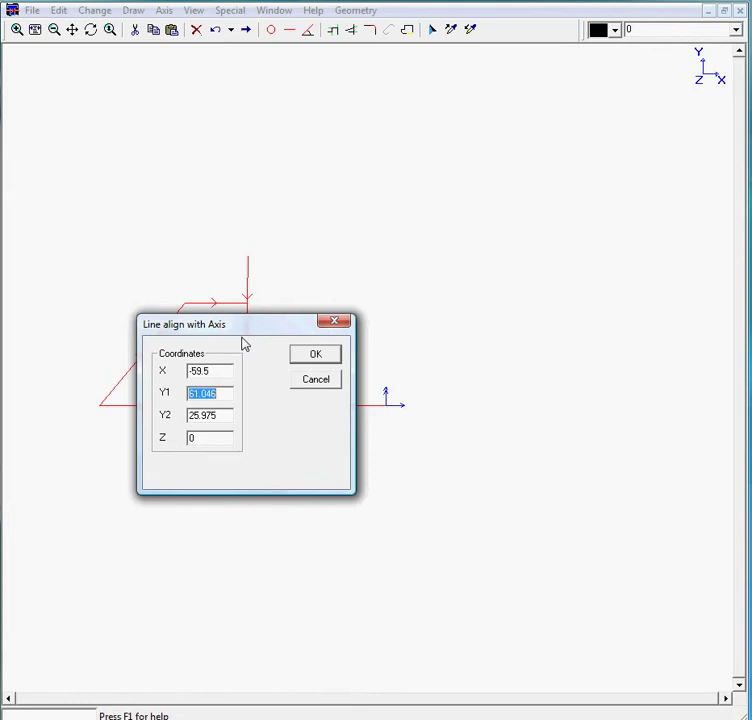
{"action": "left_click_drag", "start_coordinate": [241, 328], "coordinate": [227, 430]}
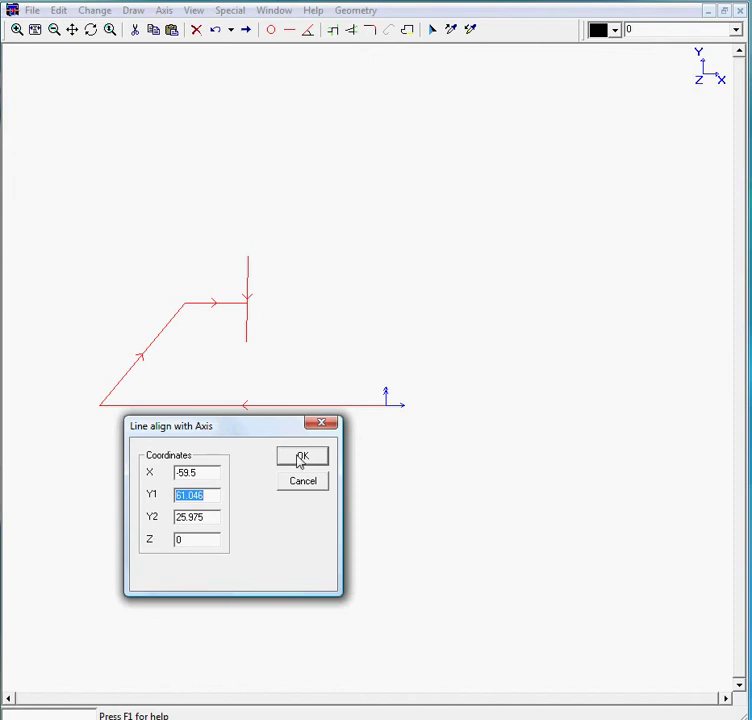
{"action": "left_click_drag", "start_coordinate": [215, 520], "coordinate": [118, 514]}
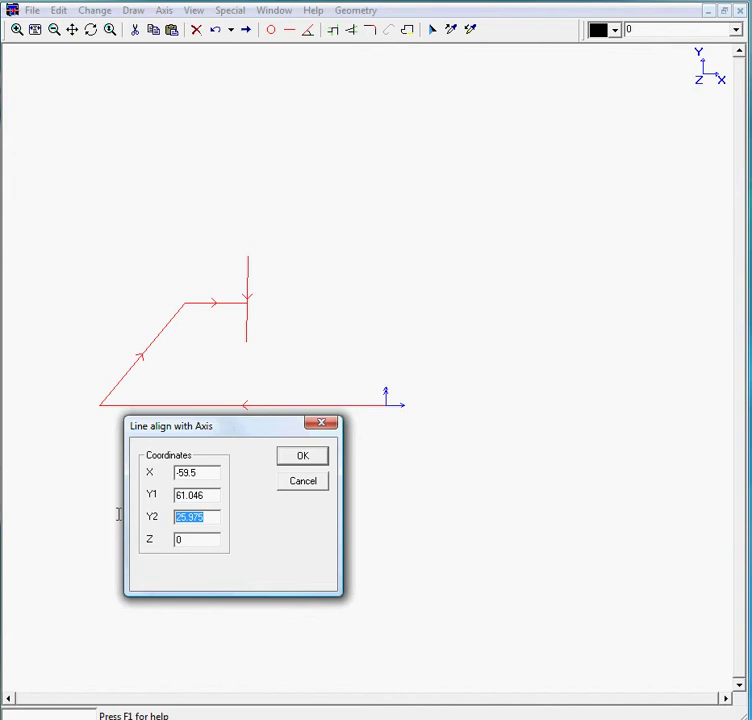
{"action": "type", "text": "27"}
{"action": "key", "text": "BackSpace"}
{"action": "key", "text": "BackSpace"}
{"action": "type", "text": "42-27"}
{"action": "left_click", "coordinate": [286, 457]}
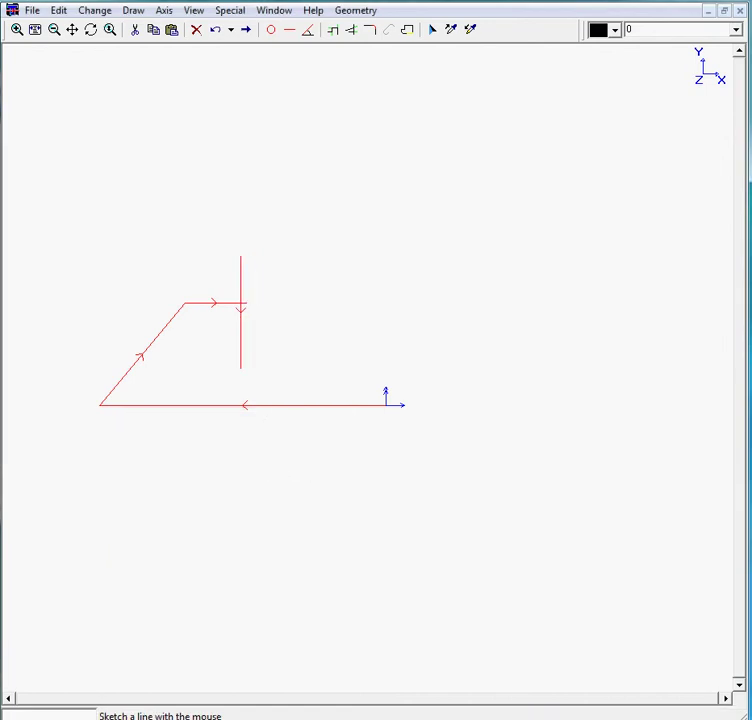
Step: Trim the top line and wall to a corner, then draw a 38-unit floor at angle 0
{"action": "left_click", "coordinate": [334, 30]}
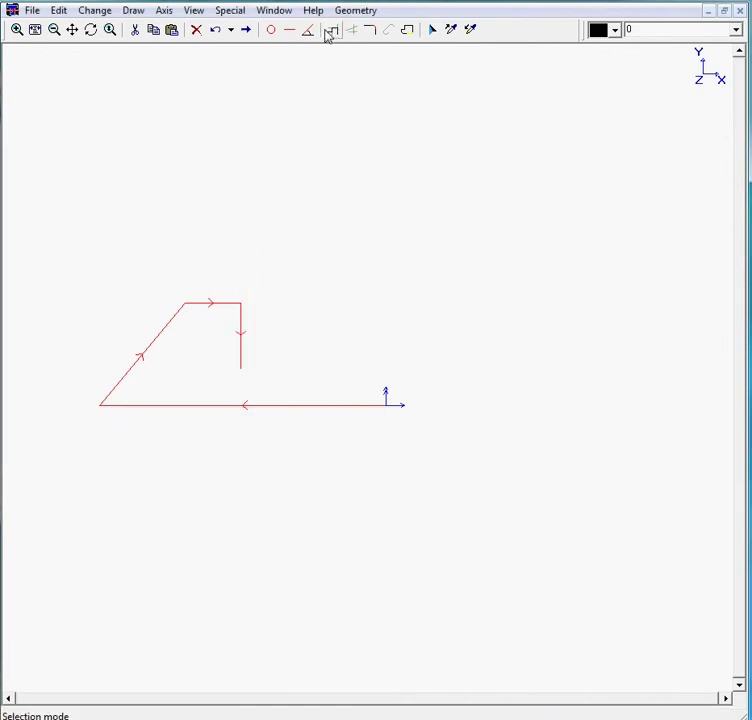
{"action": "left_click", "coordinate": [308, 31]}
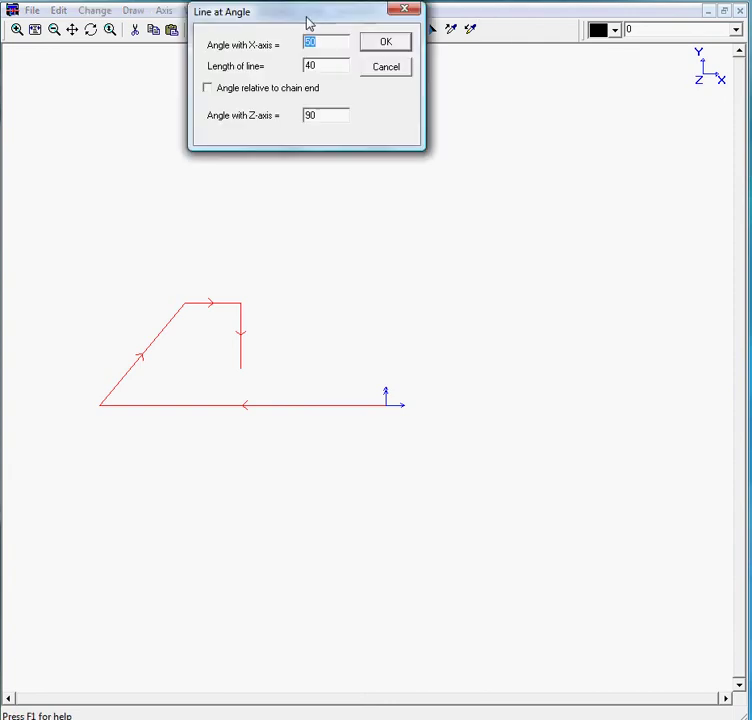
{"action": "left_click_drag", "start_coordinate": [309, 22], "coordinate": [277, 119]}
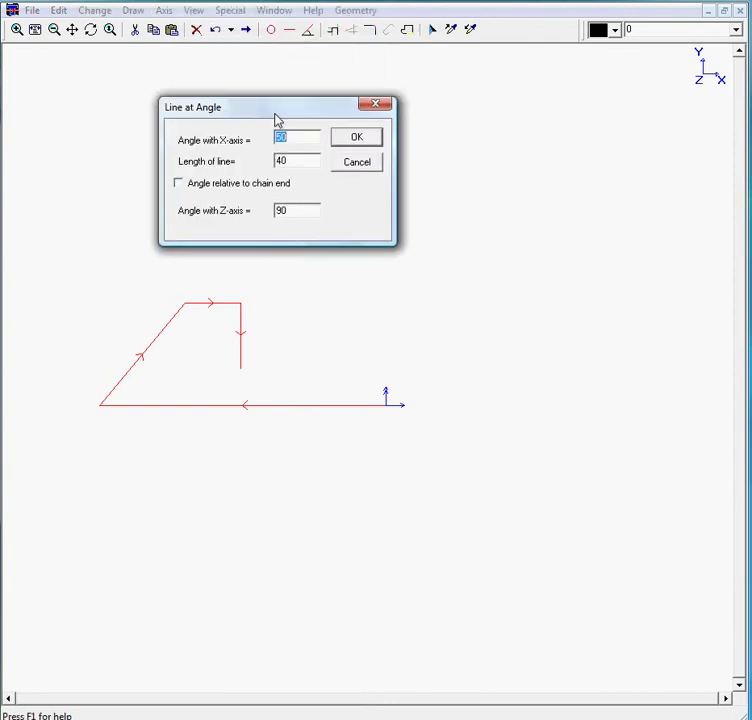
{"action": "type", "text": "0"}
{"action": "key", "text": "Tab"}
{"action": "type", "text": "38"}
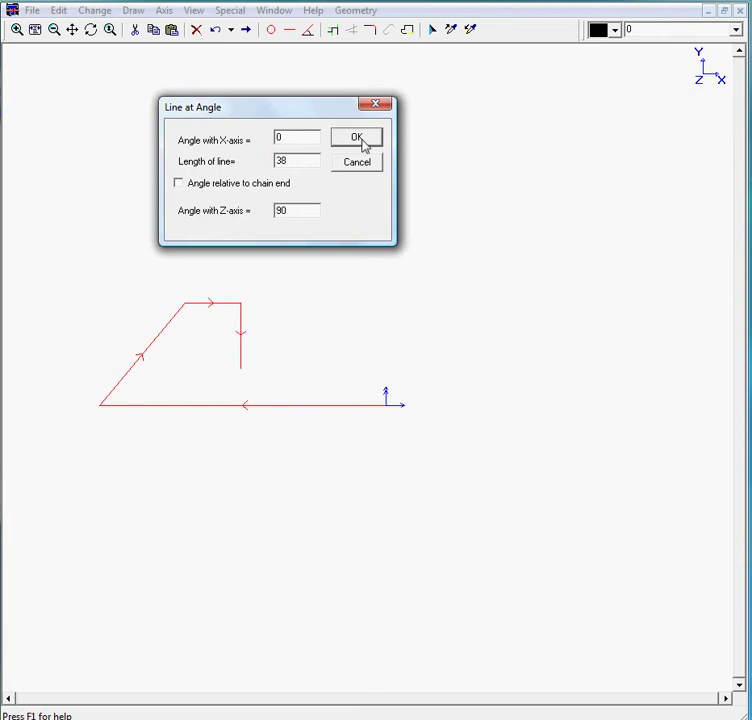
{"action": "left_click", "coordinate": [362, 142]}
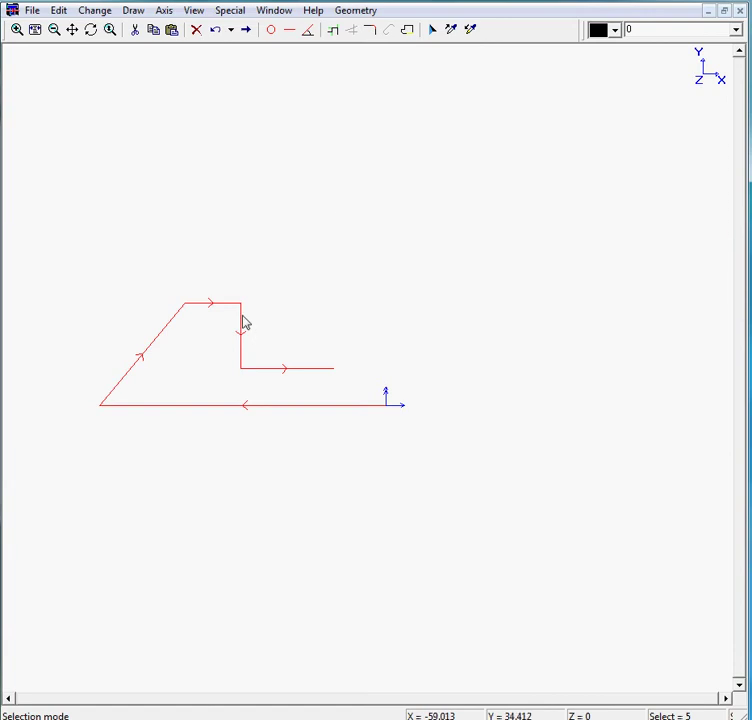
{"action": "mouse_move", "coordinate": [240, 308]}
Step: Undo the stray line and chamfer the top-to-wall corner with d1 6 at 45°
{"action": "left_click", "coordinate": [217, 32]}
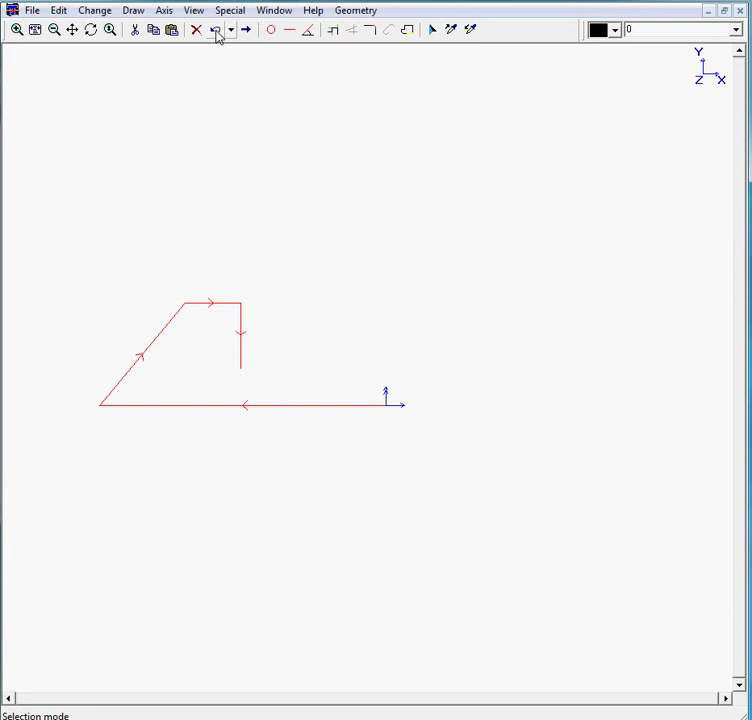
{"action": "left_click", "coordinate": [131, 13]}
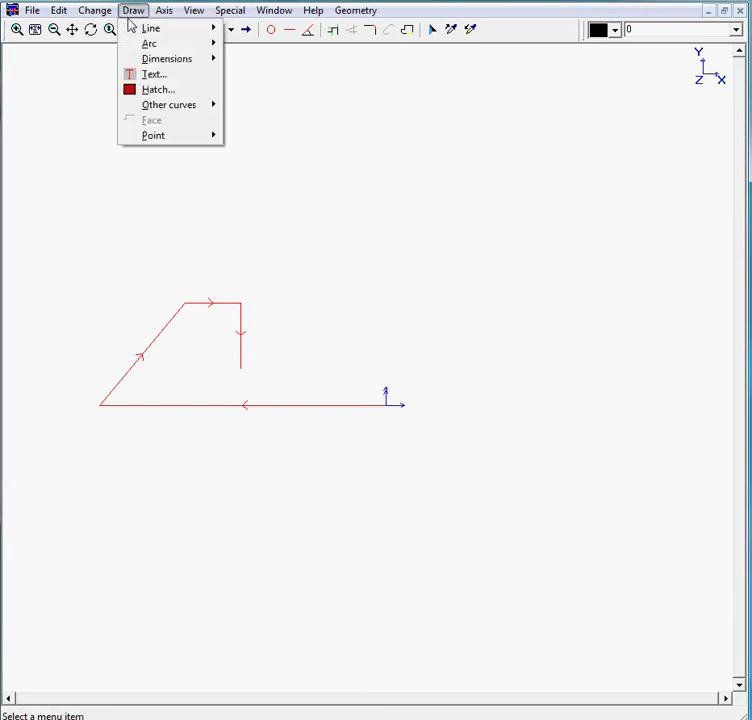
{"action": "mouse_move", "coordinate": [134, 29]}
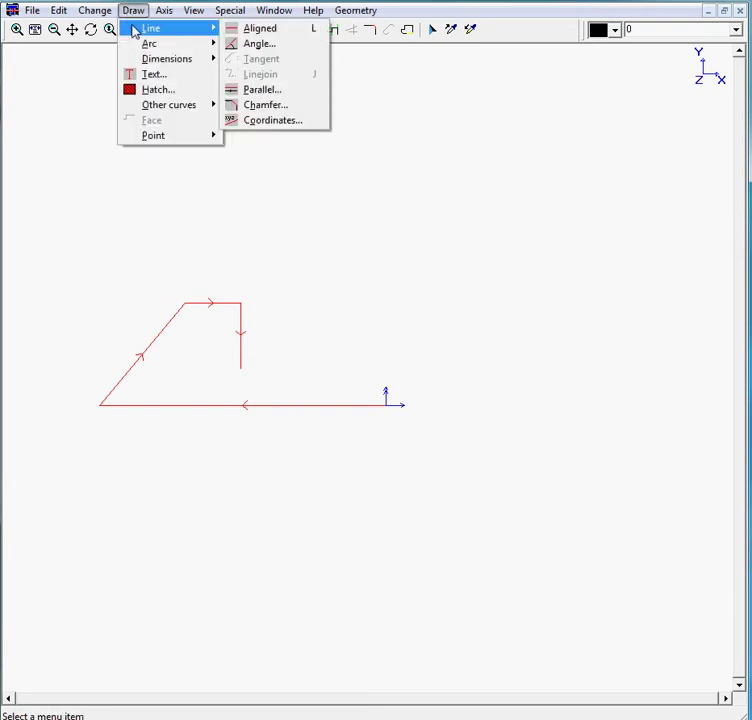
{"action": "left_click", "coordinate": [281, 106]}
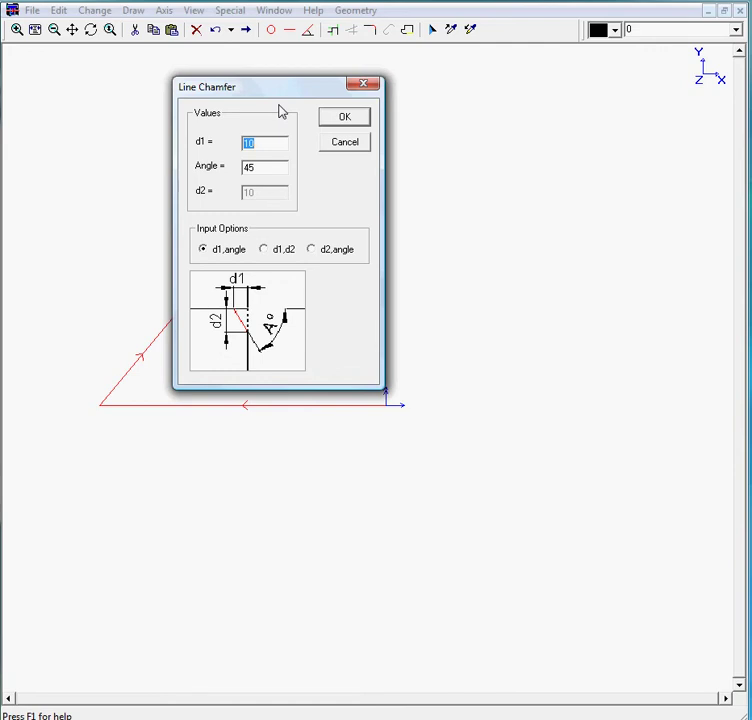
{"action": "type", "text": "6"}
{"action": "left_click", "coordinate": [358, 119]}
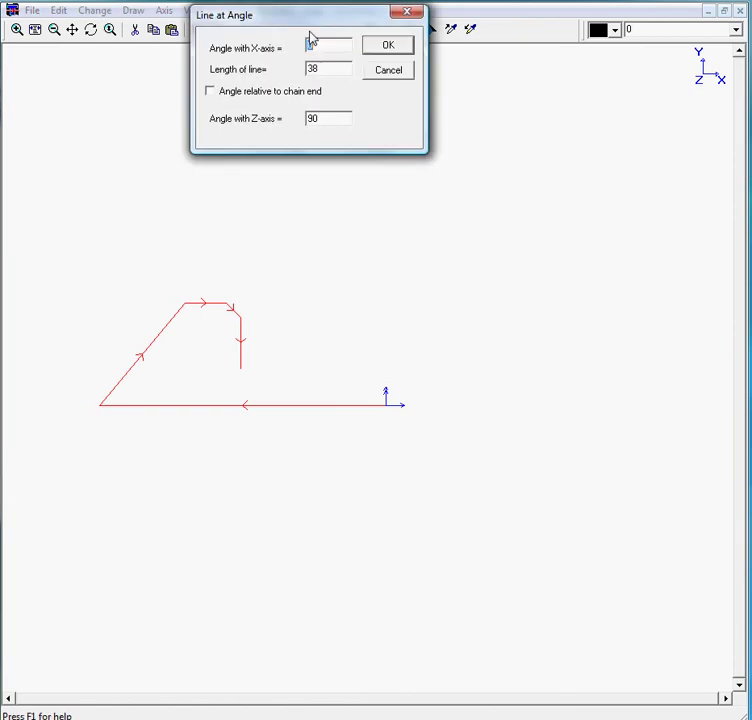
Step: Draw the 38-long horizontal slot-bottom line, then add a 90°, 15-long line and undo it
{"action": "left_click_drag", "start_coordinate": [309, 28], "coordinate": [291, 97]}
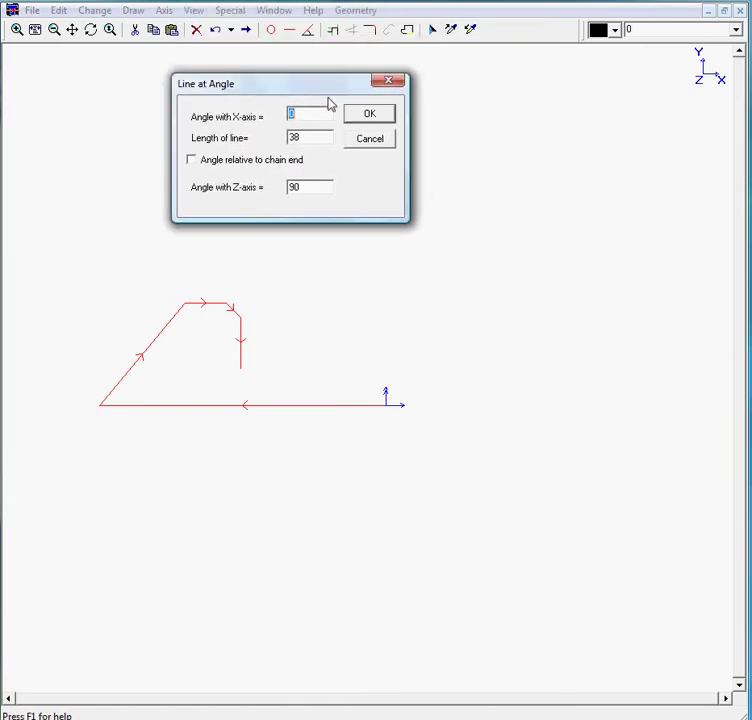
{"action": "left_click", "coordinate": [381, 117]}
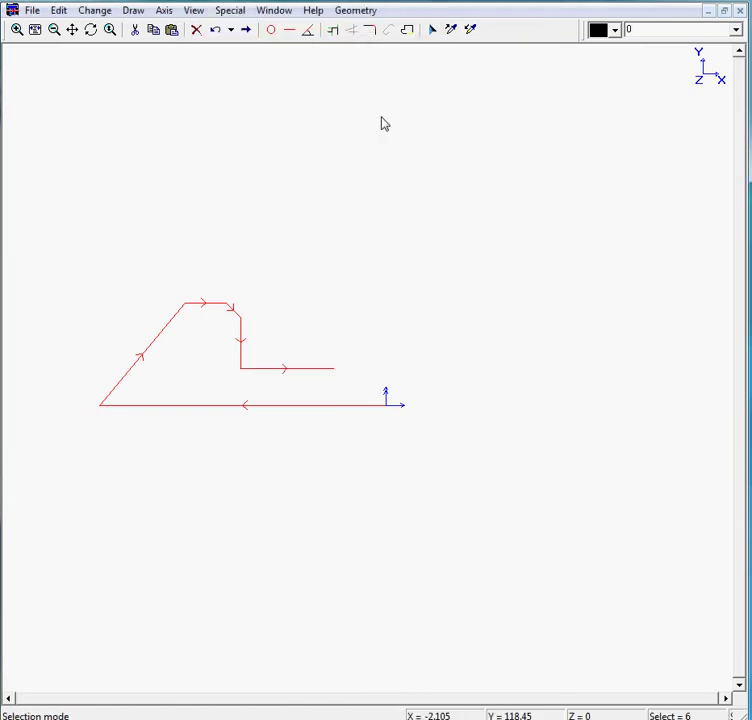
{"action": "left_click", "coordinate": [307, 31]}
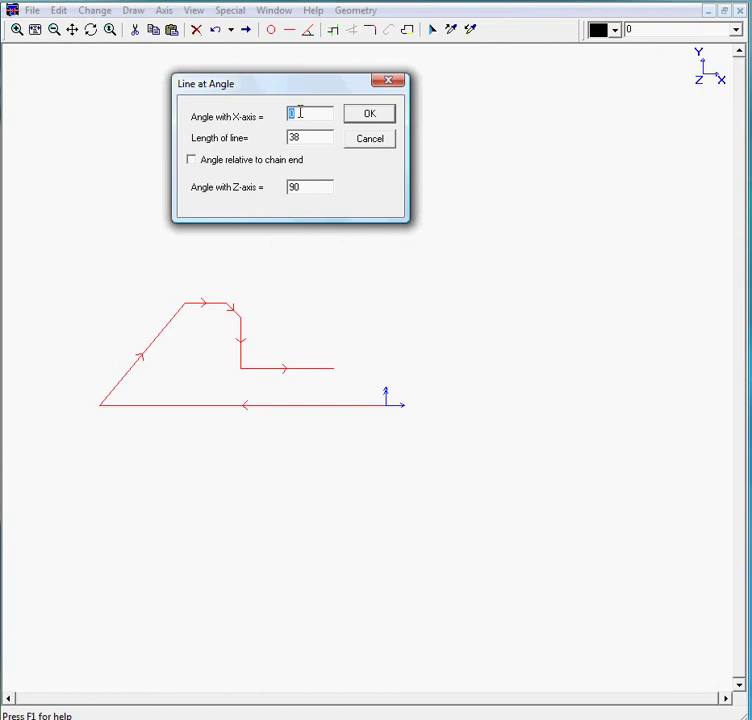
{"action": "type", "text": "90"}
{"action": "key", "text": "Tab"}
{"action": "type", "text": "15"}
{"action": "left_click", "coordinate": [369, 116]}
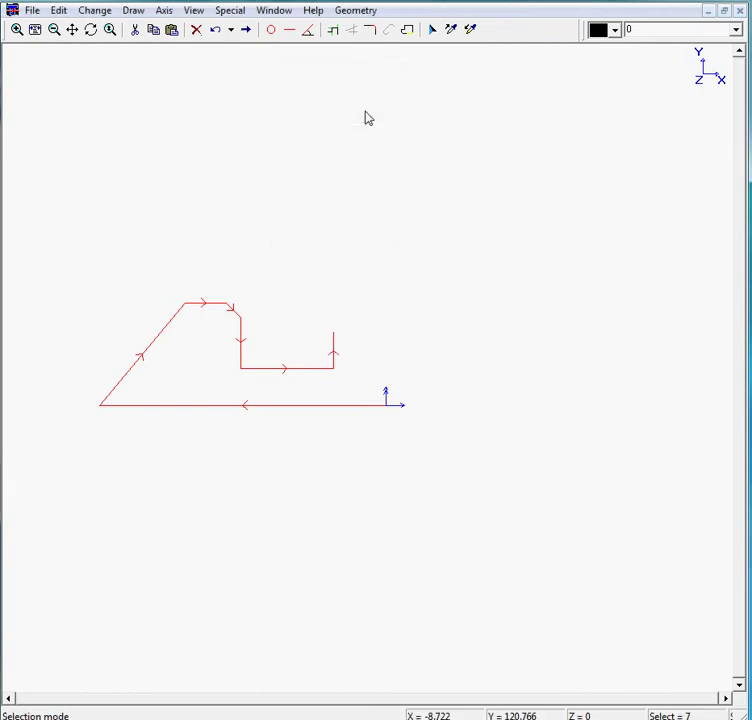
{"action": "left_click", "coordinate": [217, 32]}
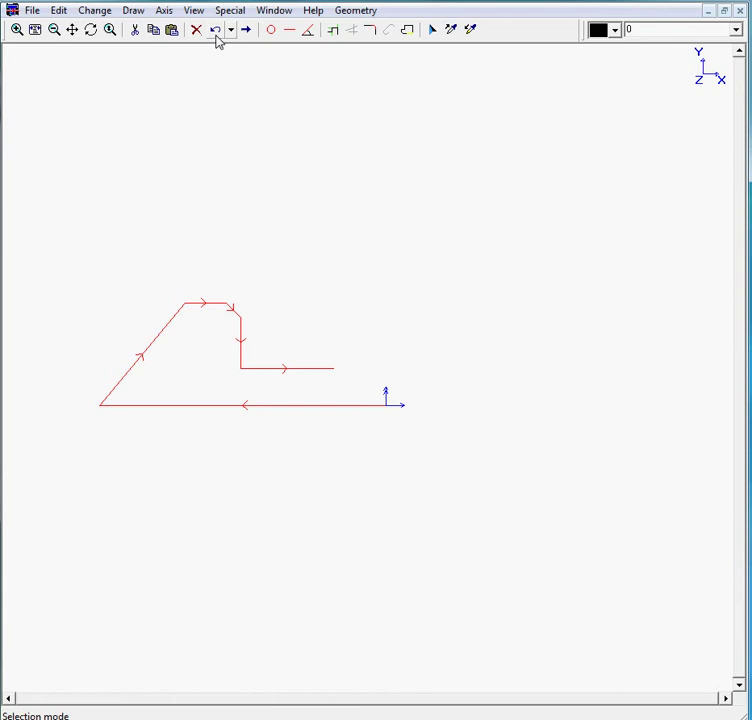
Step: Draw the slot's right wall from the floor's right end at X = -117.5+77+19 (-21.5)
{"action": "left_click", "coordinate": [292, 33]}
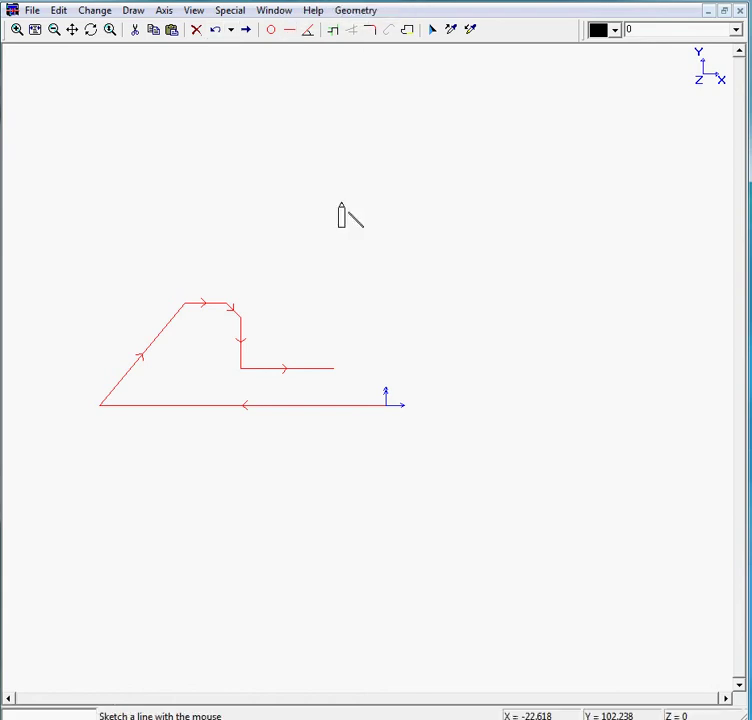
{"action": "mouse_move", "coordinate": [334, 369]}
{"action": "left_mouse_down"}
{"action": "mouse_move", "coordinate": [333, 276]}
{"action": "mouse_move", "coordinate": [302, 223]}
{"action": "mouse_move", "coordinate": [199, 108]}
{"action": "left_mouse_up"}
{"action": "type", "text": "-117"}
{"action": "key", "text": "Return"}
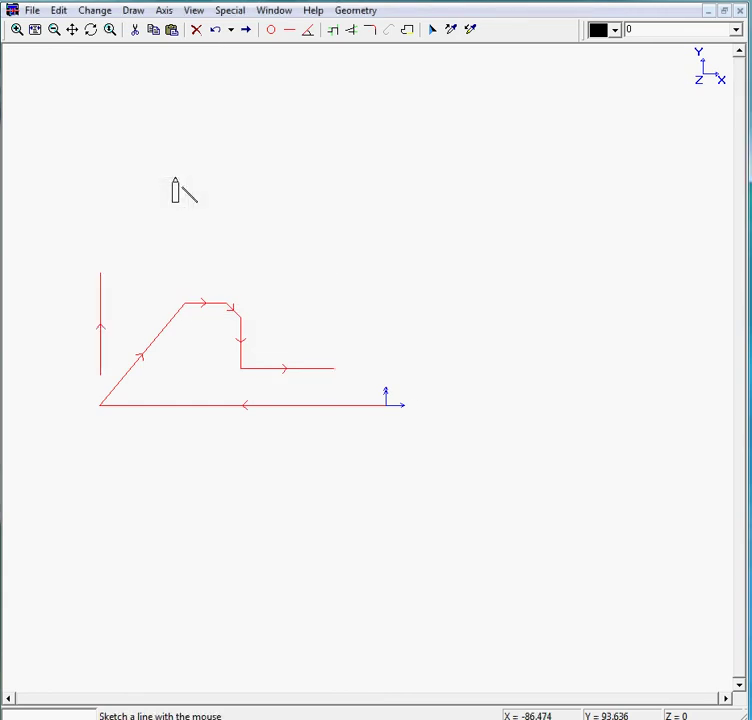
{"action": "left_click", "coordinate": [218, 31]}
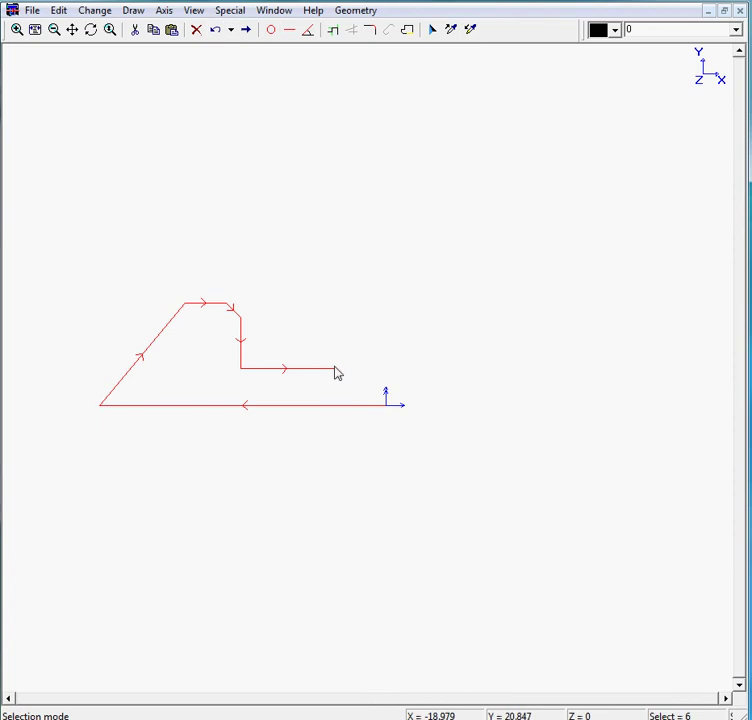
{"action": "left_click", "coordinate": [289, 29]}
{"action": "left_click", "coordinate": [320, 376]}
{"action": "left_click", "coordinate": [319, 288]}
{"action": "left_click_drag", "start_coordinate": [320, 263], "coordinate": [260, 104]}
{"action": "type", "text": "-117"}
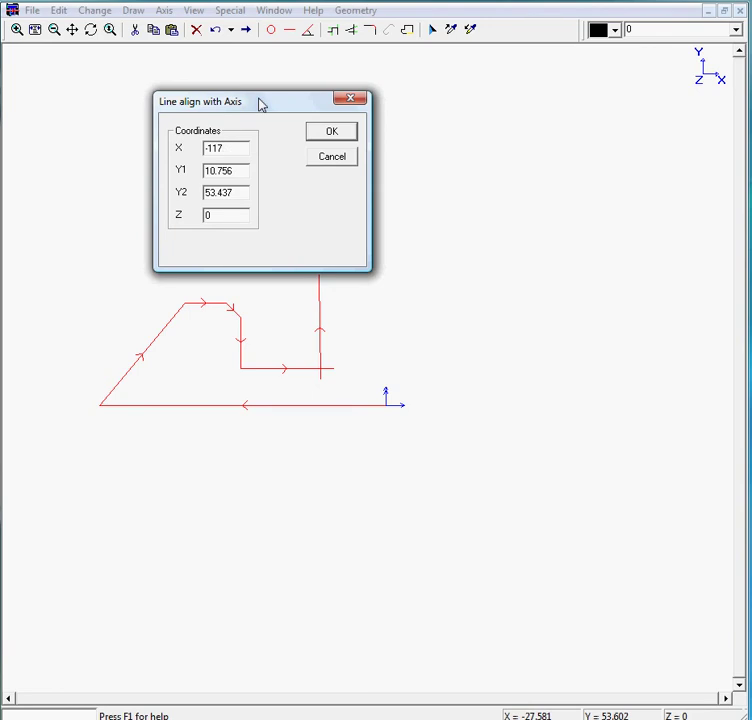
{"action": "type", "text": ".5"}
{"action": "type", "text": "+774"}
{"action": "type", "text": "19"}
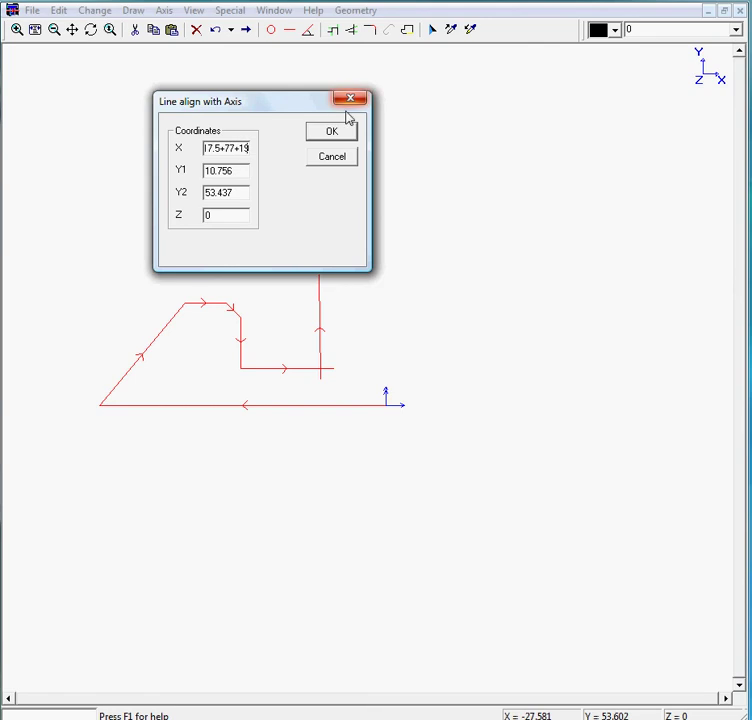
{"action": "left_click", "coordinate": [332, 132]}
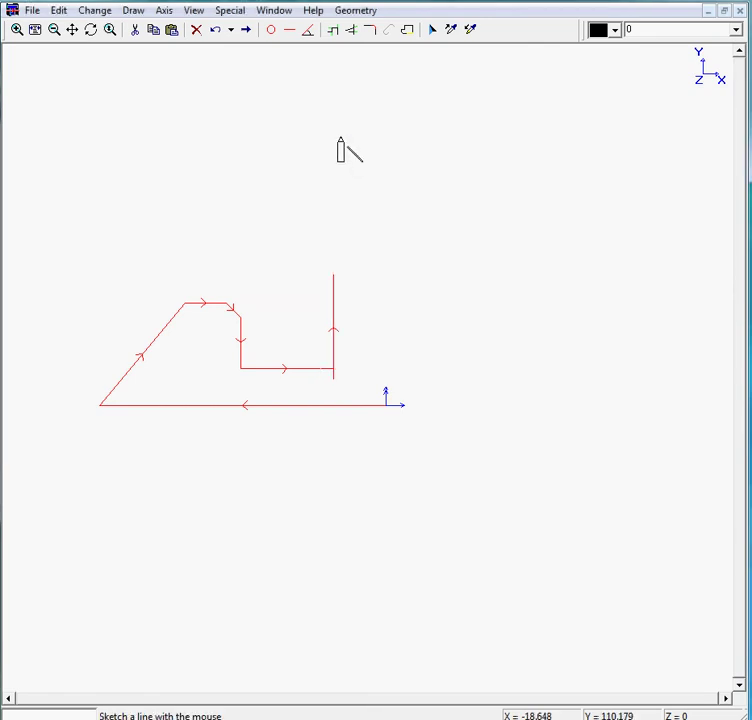
Step: Draw the right top edge at Y = 42 ending at X = 0, cornered with the slot wall
{"action": "left_click", "coordinate": [299, 297]}
{"action": "left_click", "coordinate": [398, 300]}
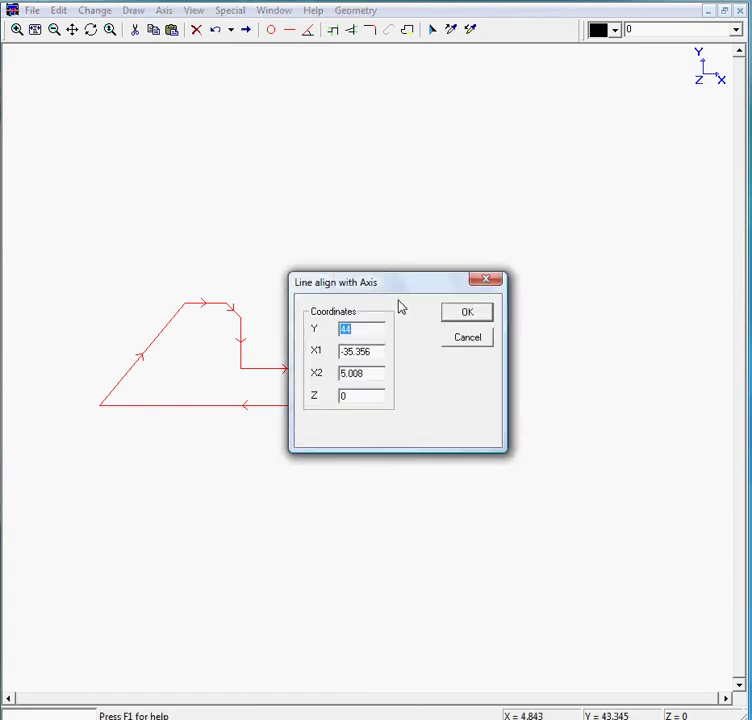
{"action": "type", "text": "42"}
{"action": "left_click_drag", "start_coordinate": [369, 376], "coordinate": [309, 378]}
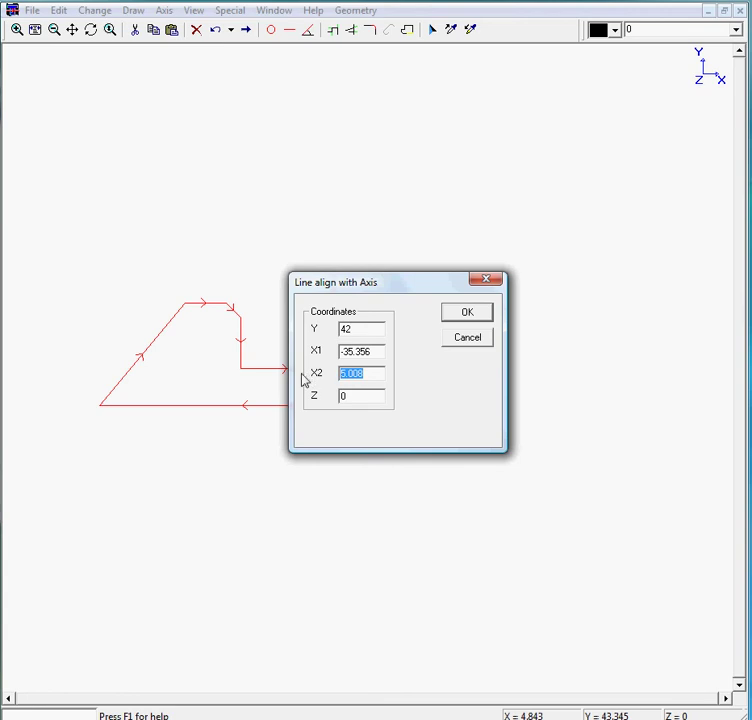
{"action": "left_click_drag", "start_coordinate": [353, 289], "coordinate": [216, 97]}
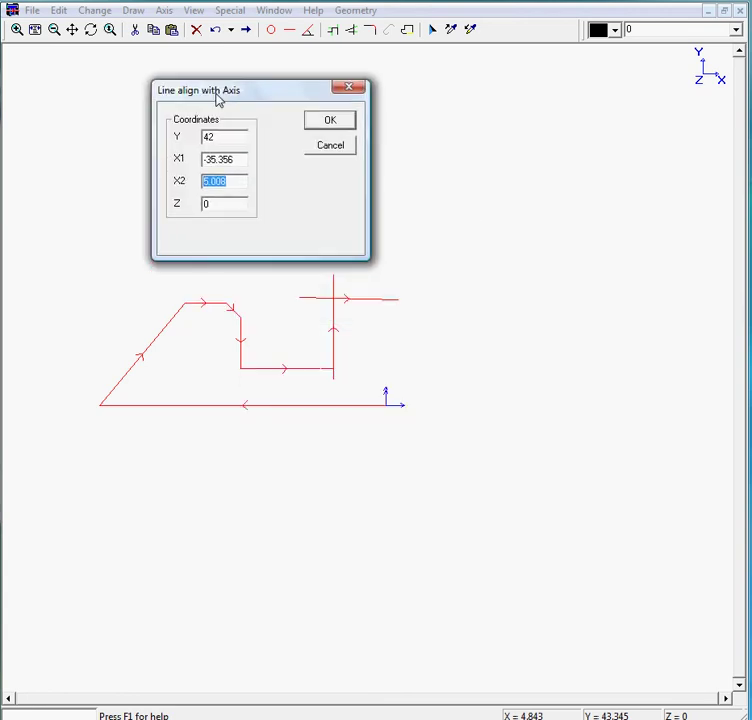
{"action": "type", "text": "0"}
{"action": "left_click", "coordinate": [313, 121]}
{"action": "left_click", "coordinate": [332, 29]}
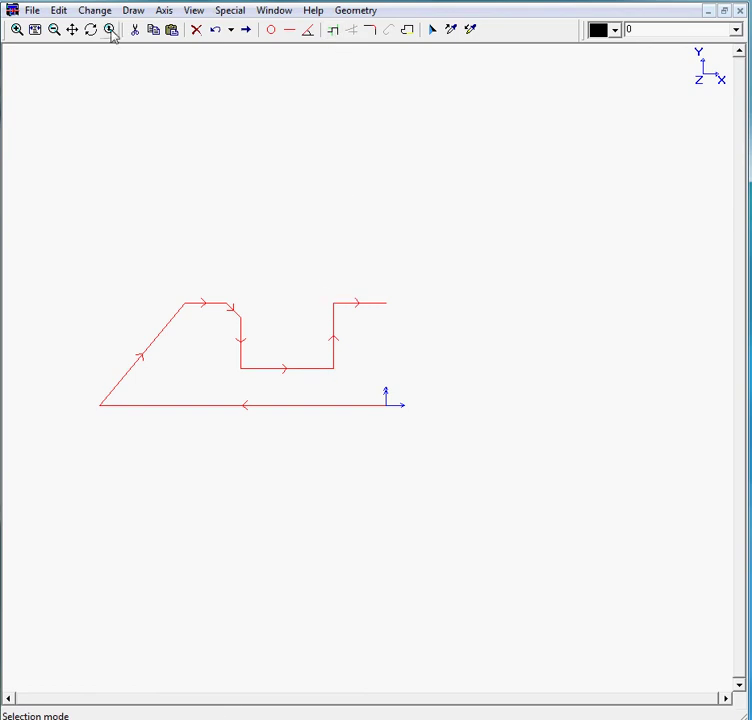
Step: Add a matching 6-unit, 45° chamfer where the right slot wall meets the top edge
{"action": "left_click", "coordinate": [137, 12]}
{"action": "mouse_move", "coordinate": [140, 30]}
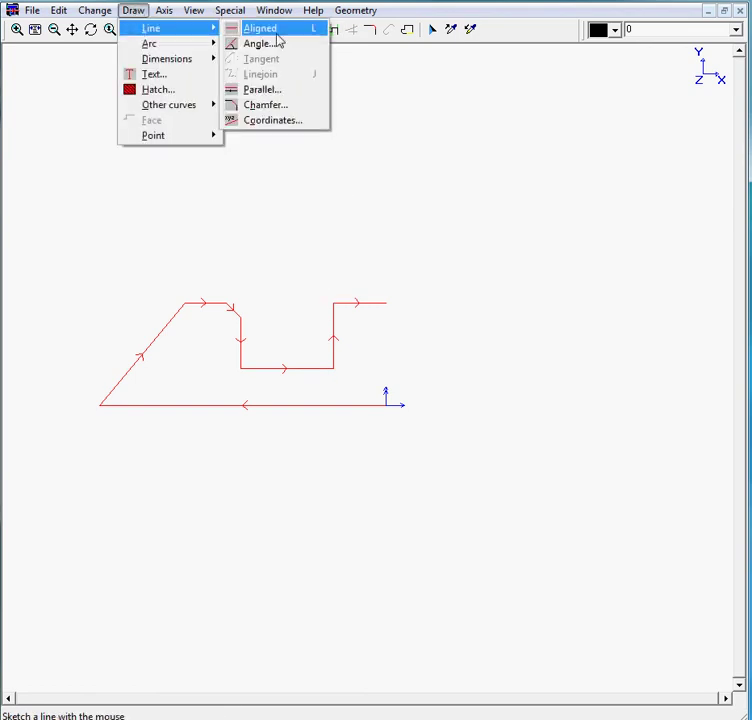
{"action": "left_click", "coordinate": [275, 106]}
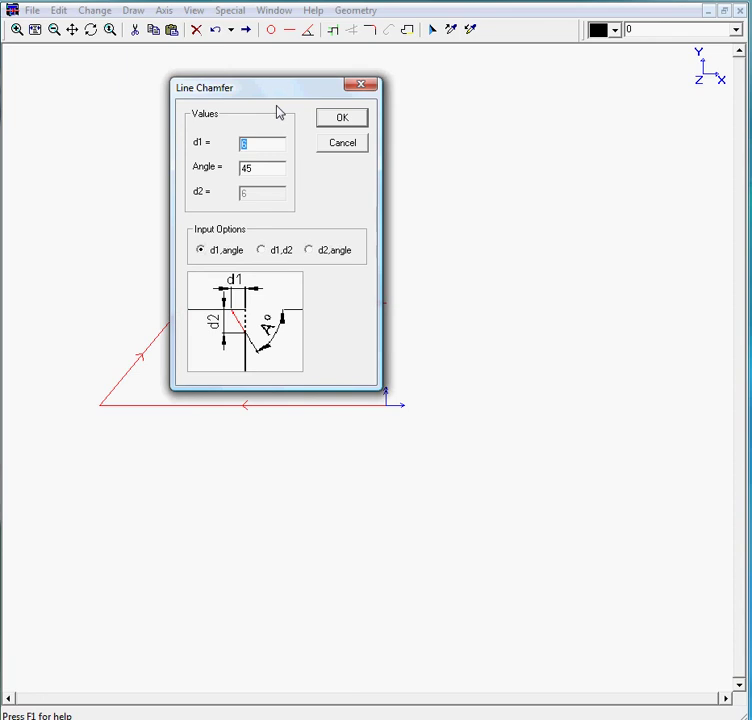
{"action": "left_click", "coordinate": [349, 120]}
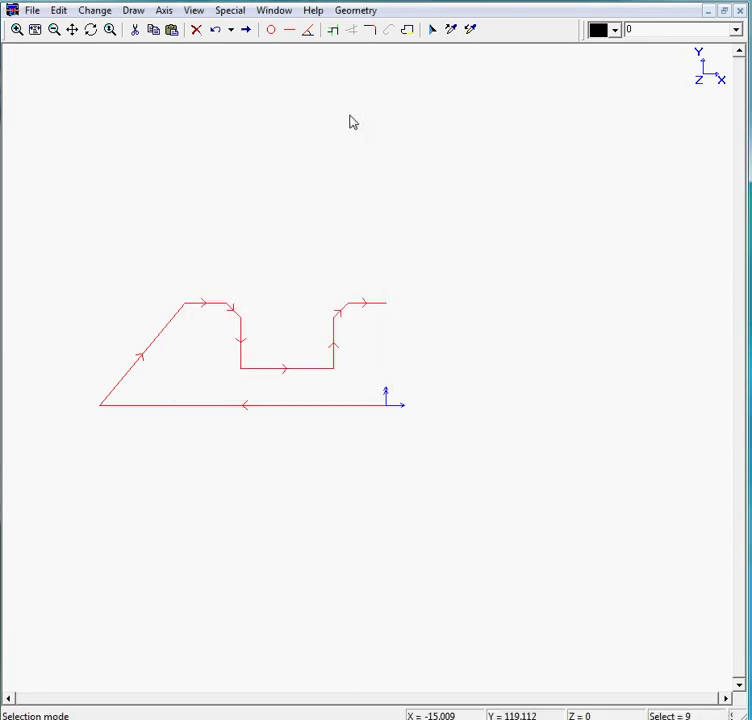
{"action": "left_click", "coordinate": [36, 32]}
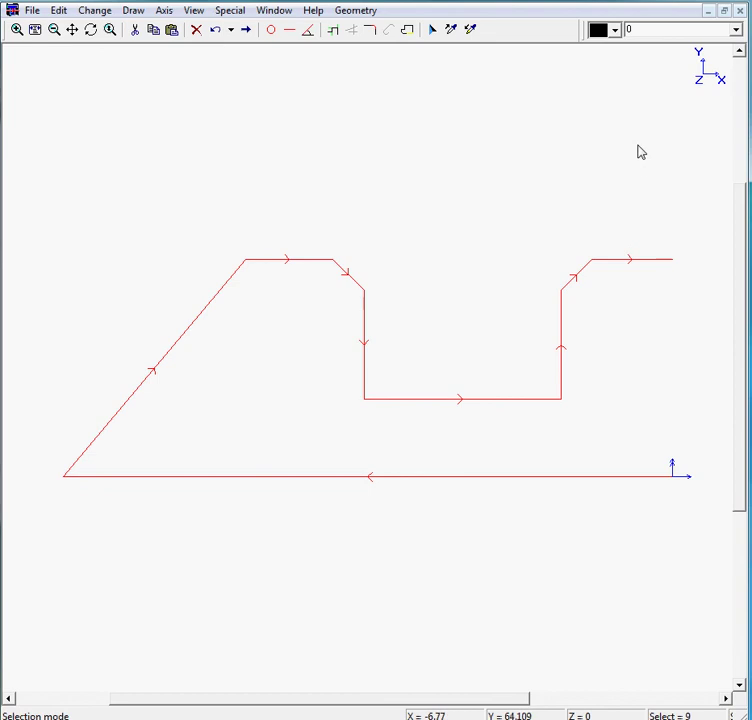
Step: Copy the half profile and paste it with rotation 0 and Mirror X values ticked, then zoom extents
{"action": "left_click", "coordinate": [57, 11]}
{"action": "left_click", "coordinate": [101, 100]}
{"action": "left_click", "coordinate": [60, 10]}
{"action": "left_click", "coordinate": [112, 112]}
{"action": "left_click_drag", "start_coordinate": [123, 102], "coordinate": [341, 60]}
{"action": "left_click", "coordinate": [444, 163]}
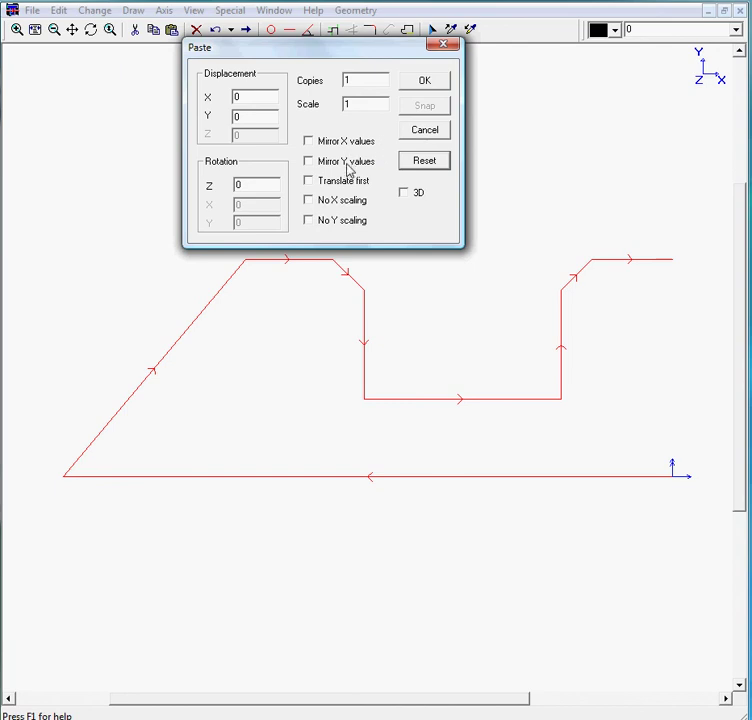
{"action": "left_click", "coordinate": [338, 145]}
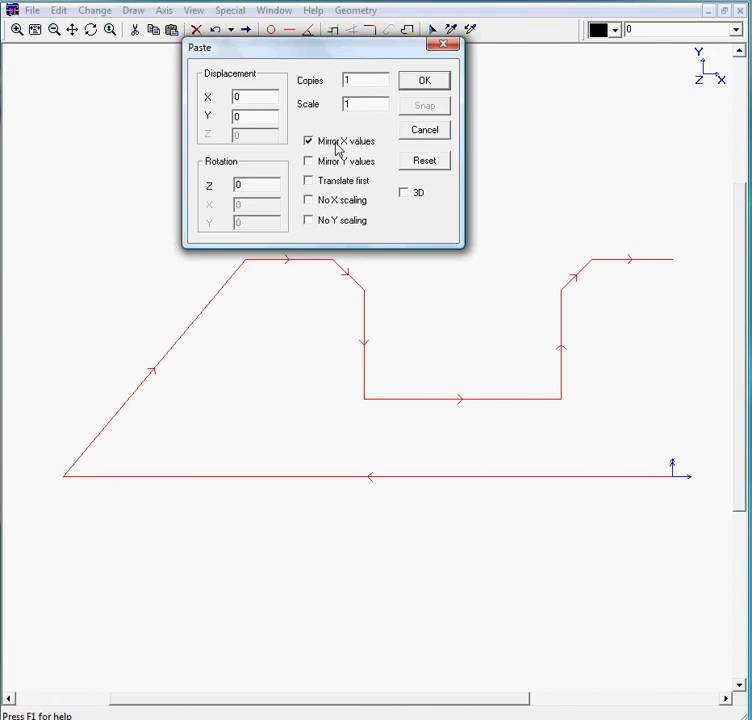
{"action": "left_click", "coordinate": [427, 84]}
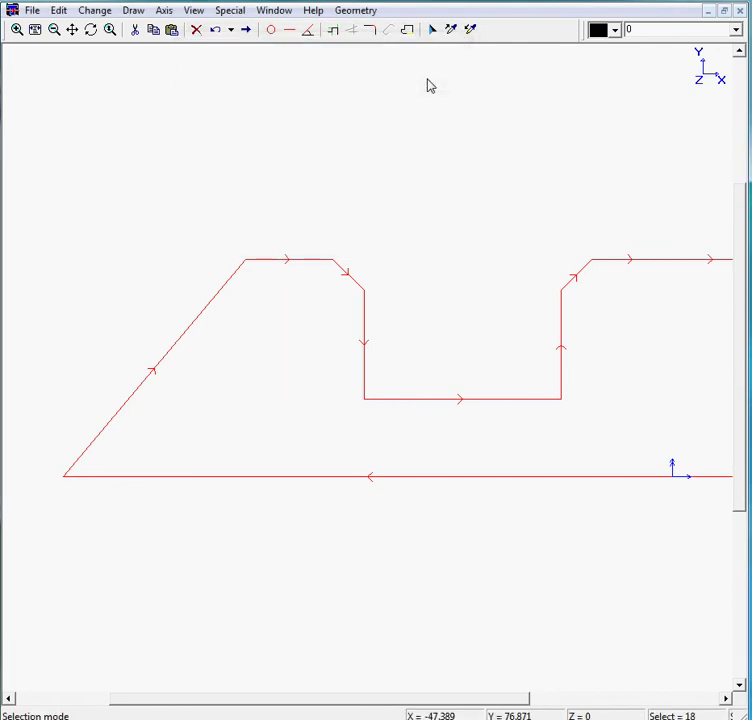
{"action": "left_click", "coordinate": [35, 30]}
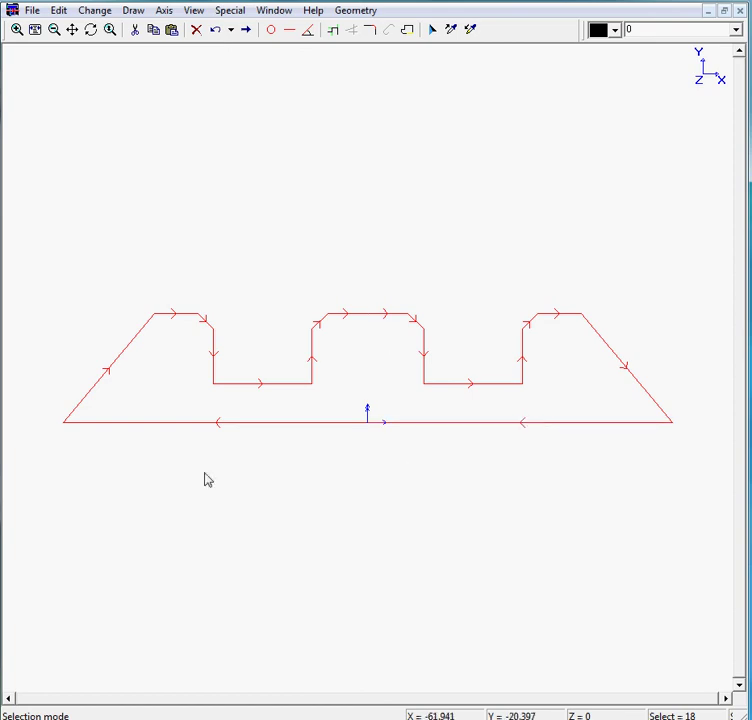
Step: Run Reduce and Optimize to merge collinear segments, reducing the profile from 18 to 16 elements
{"action": "left_click", "coordinate": [98, 12]}
{"action": "mouse_move", "coordinate": [143, 60]}
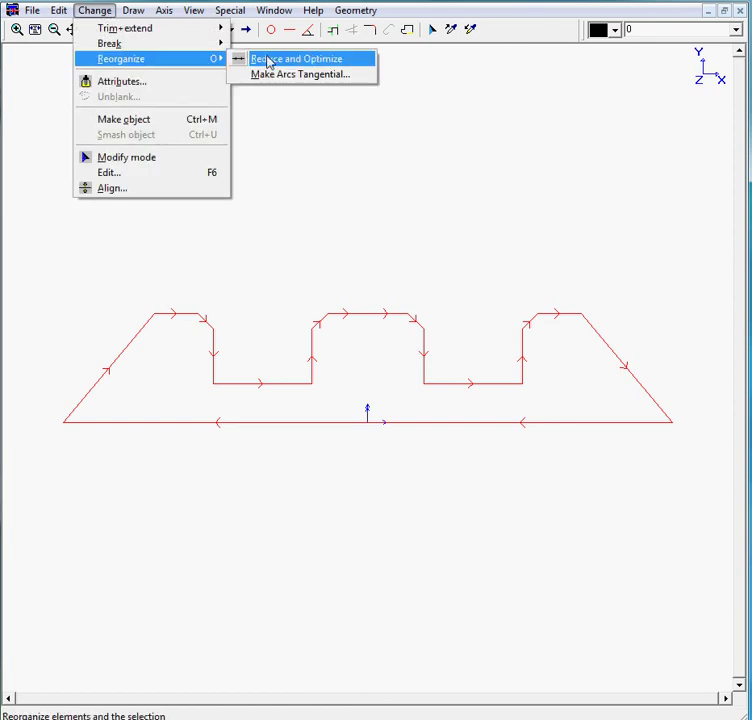
{"action": "left_click", "coordinate": [268, 62]}
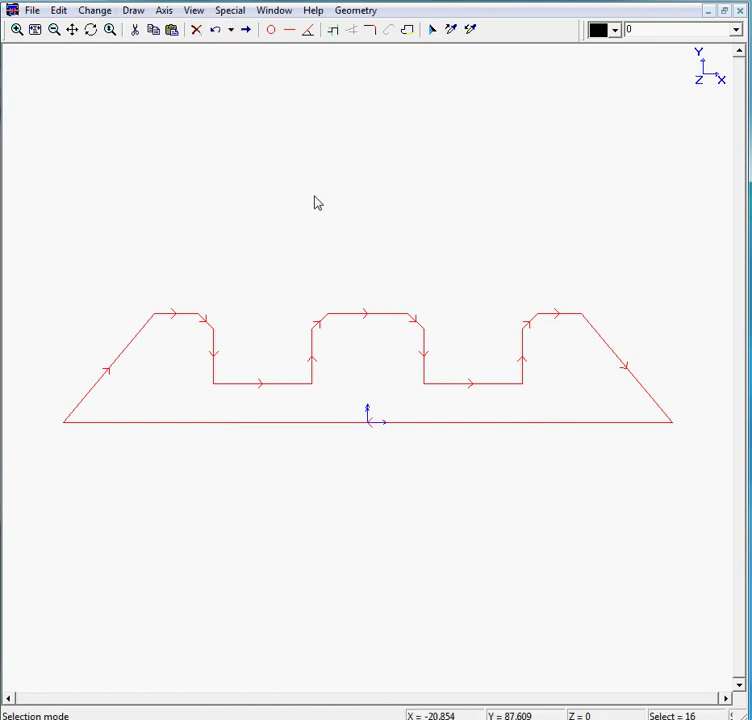